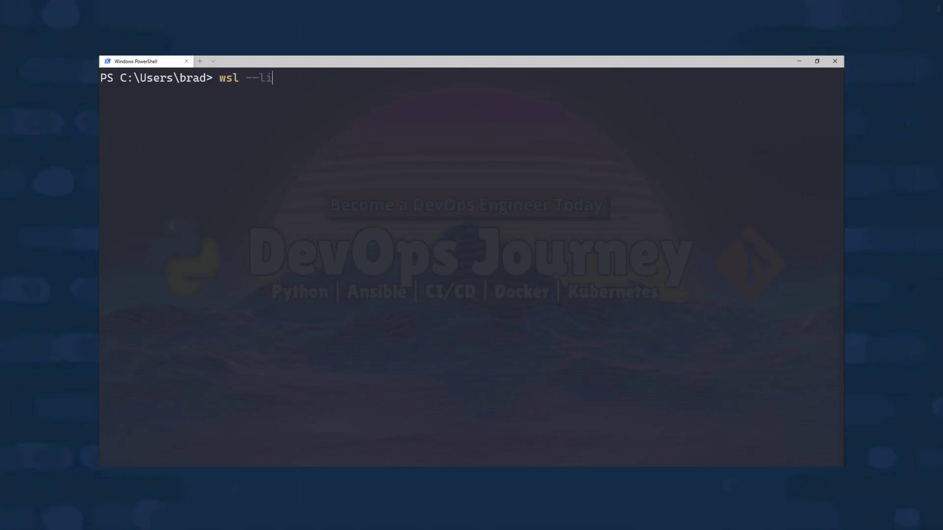
Run wsl --list --verbose to list WSL distributions, then open the Kali Linux Store page.
text(st --verbose)
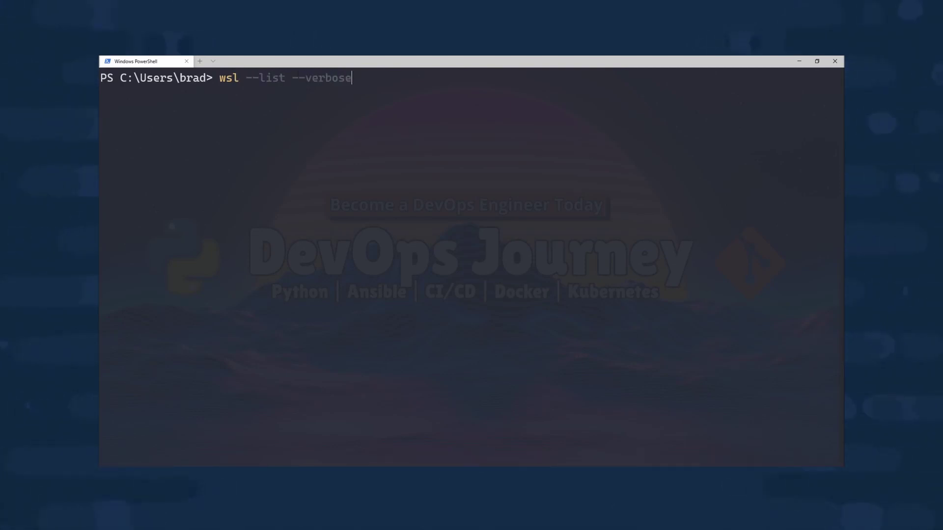
key(Return)
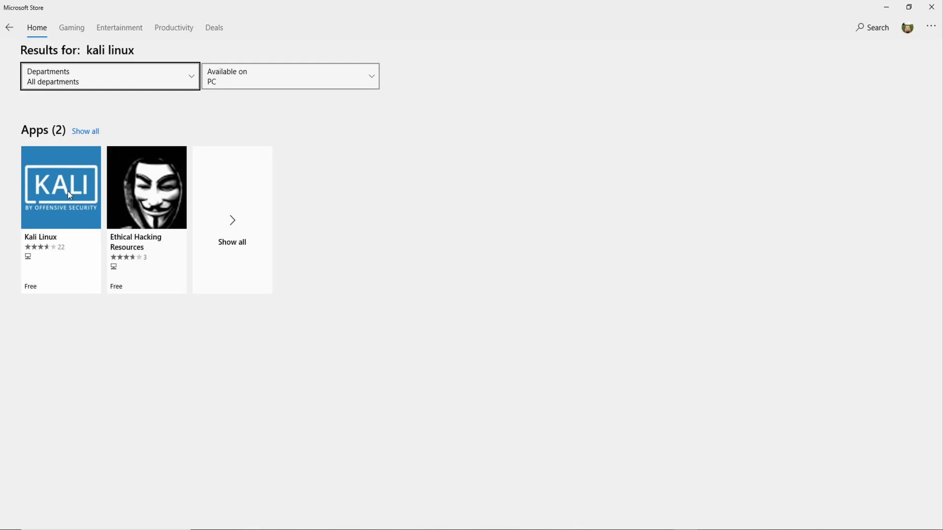
click(69, 195)
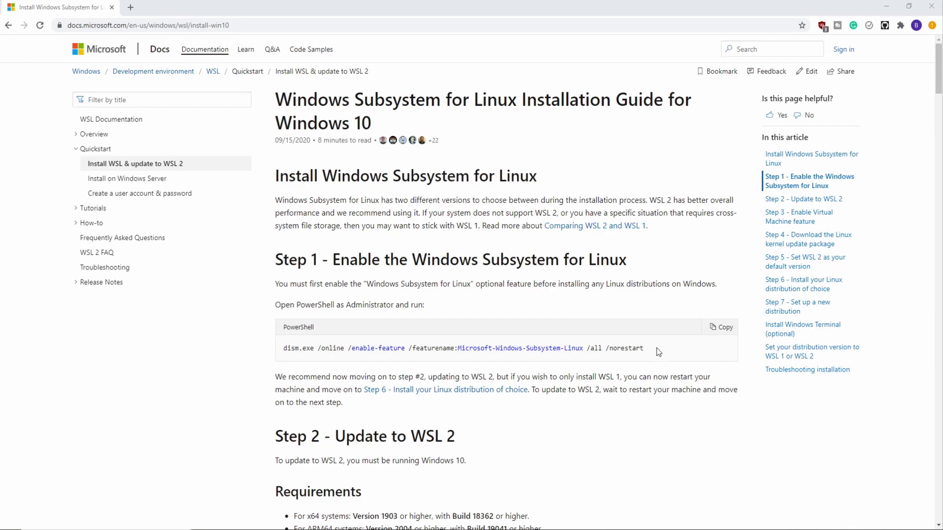
Run the copied dism command enabling Windows Subsystem for Linux, retrying as administrator after Error 740.
click(724, 336)
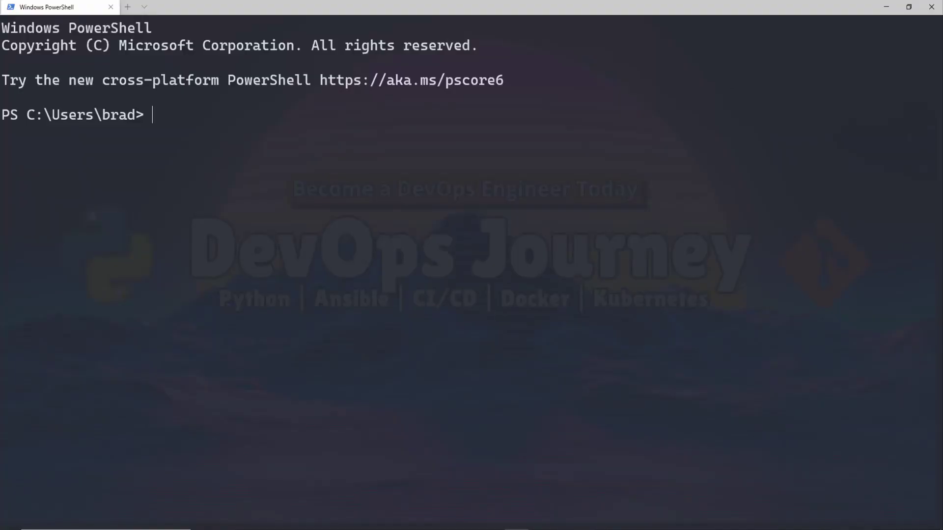
key(ctrl+v)
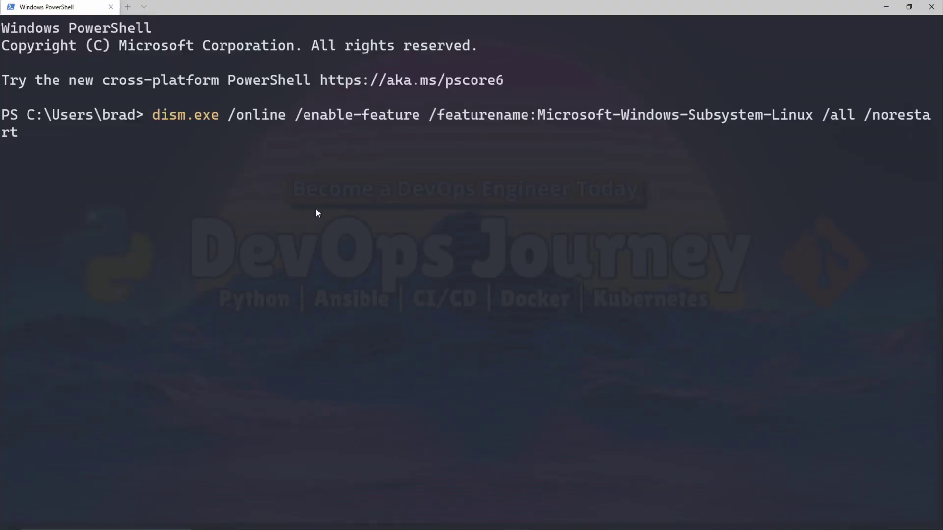
key(Return)
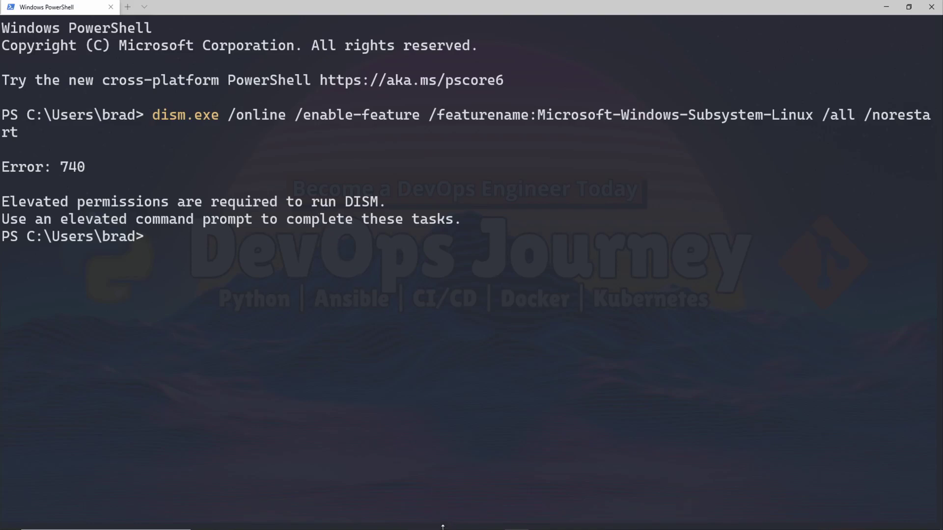
right_click(517, 529)
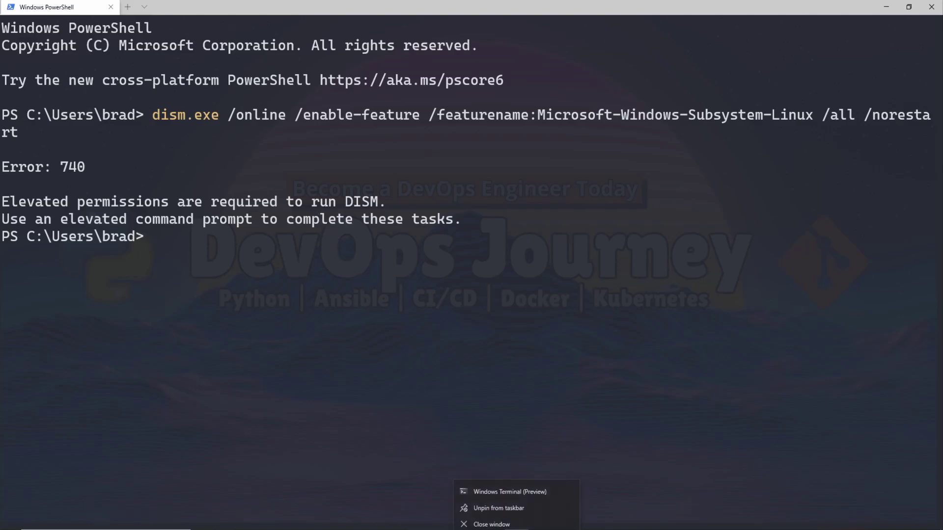
right_click(525, 489)
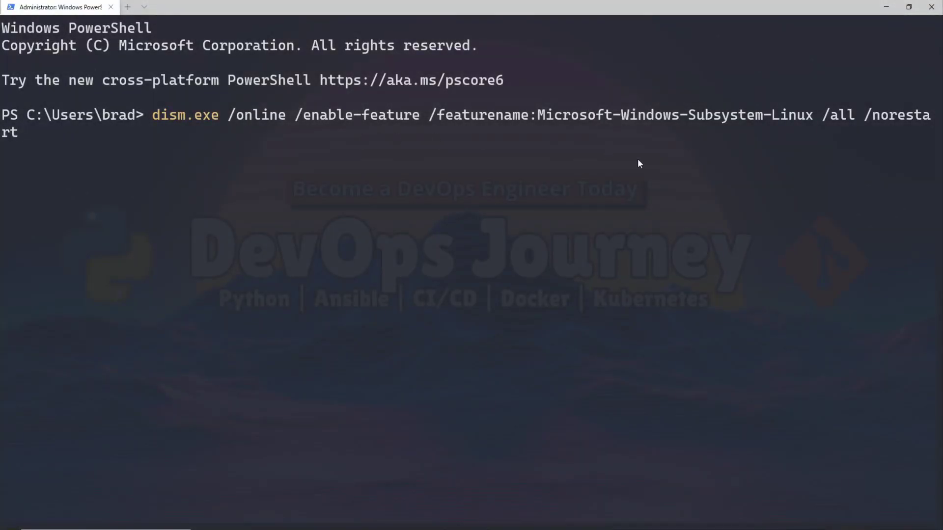
key(Return)
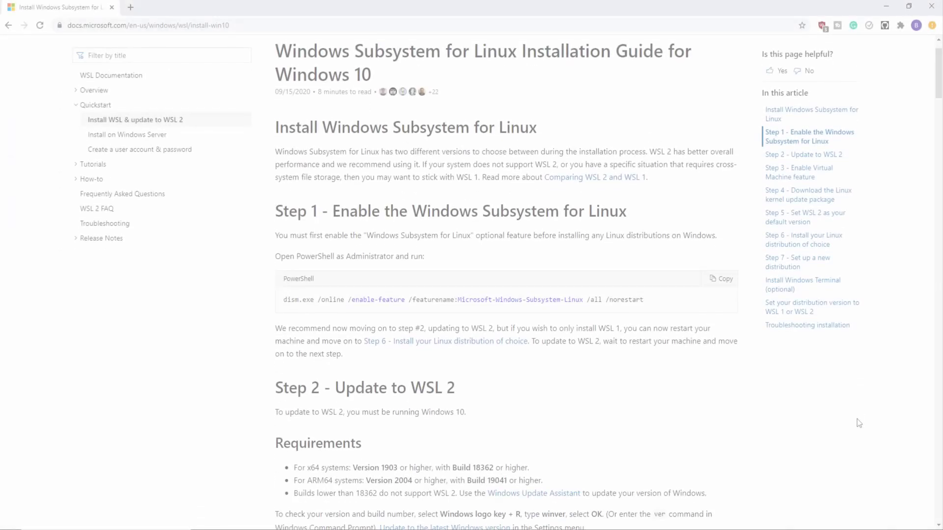
Copy Step 3's VirtualMachinePlatform dism command from the WSL guide, after checking the Windows update link.
scroll(858, 423, down, 3)
scroll(859, 424, down, 2)
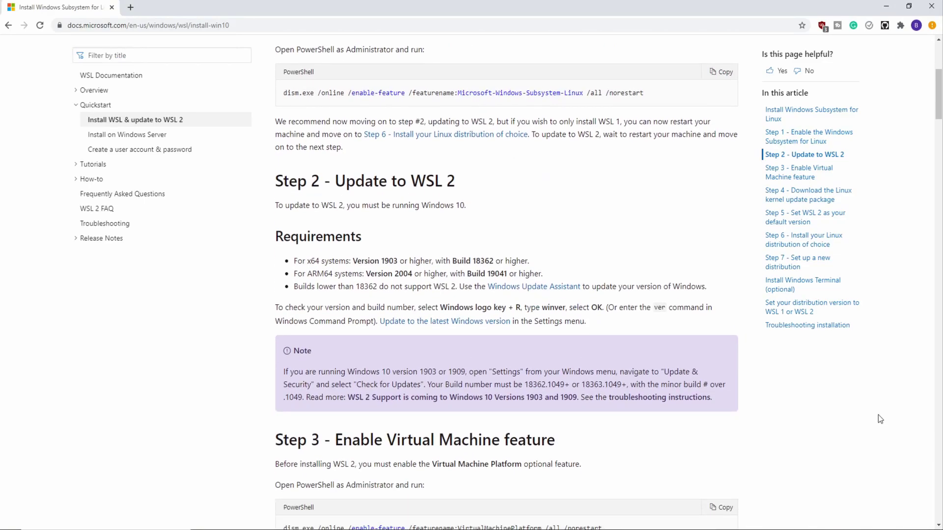
click(496, 322)
scroll(846, 368, down, 4)
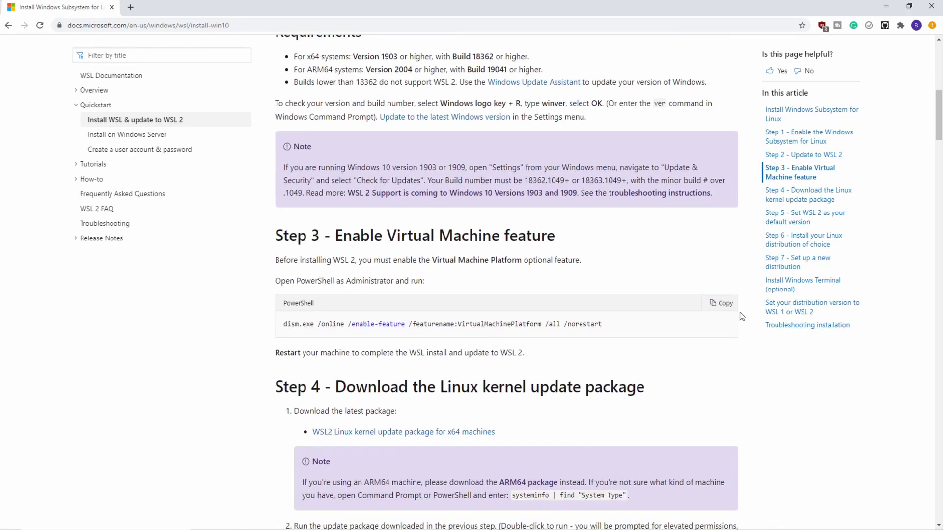
click(726, 313)
Paste and run the VirtualMachinePlatform dism command in the administrator PowerShell session.
mouse_move(516, 528)
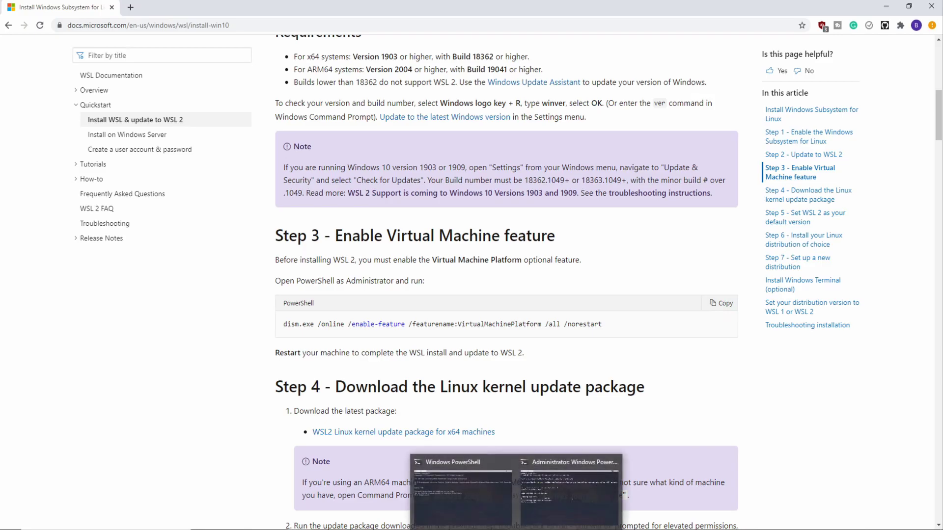
click(555, 497)
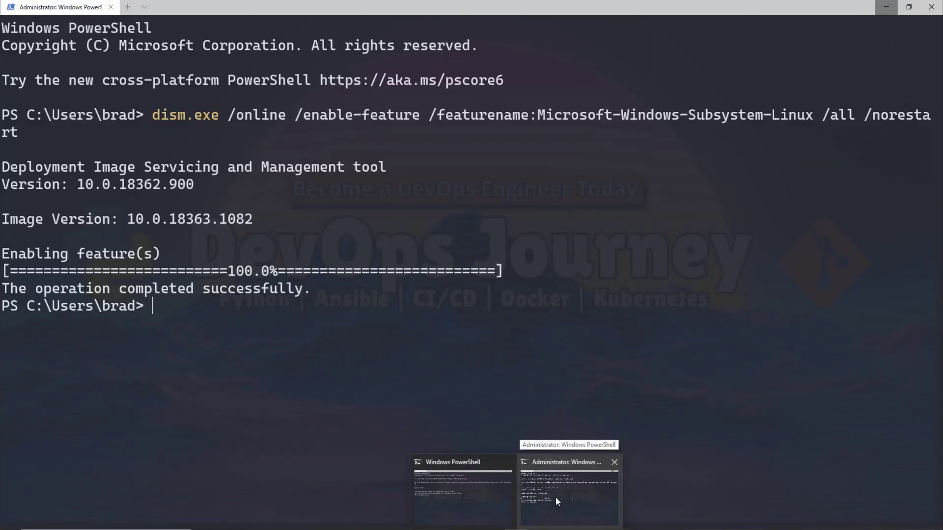
key(ctrl+v)
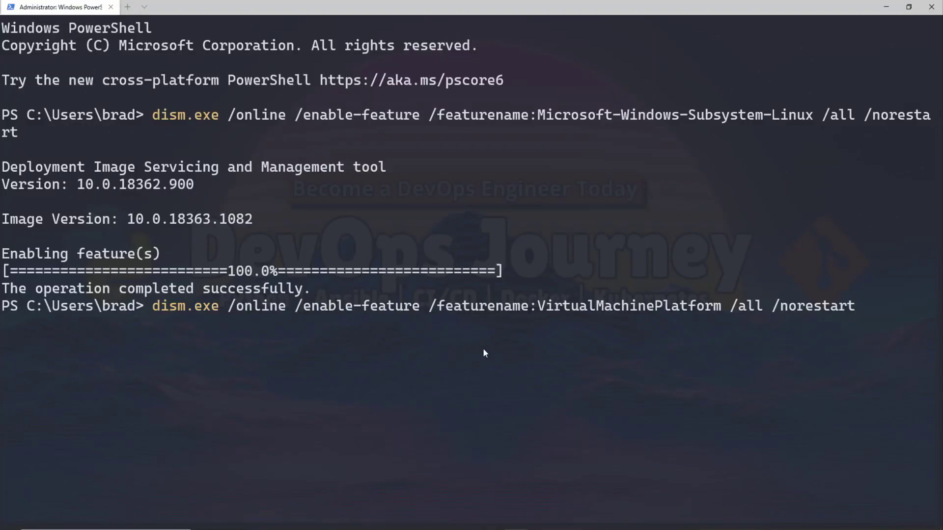
key(Return)
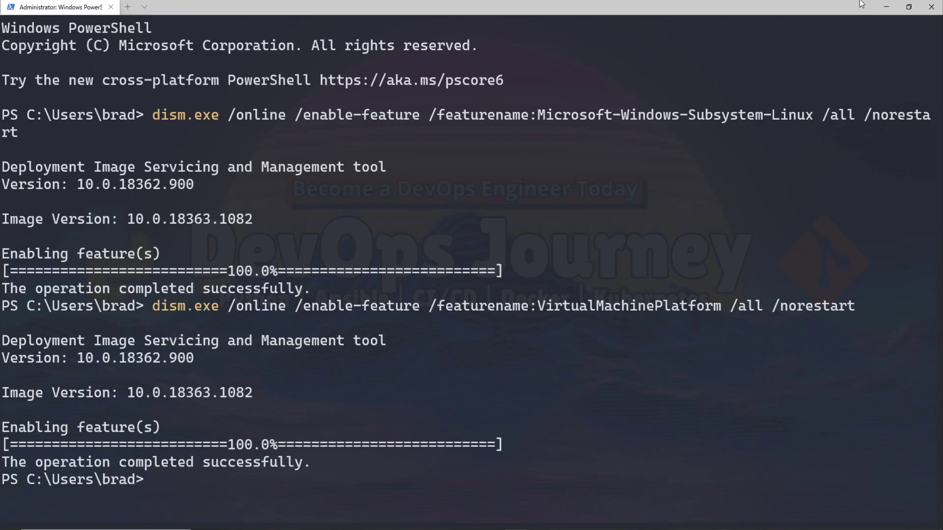
Download and install the WSL2 Linux kernel update package, then scroll the guide to Step 5.
click(884, 8)
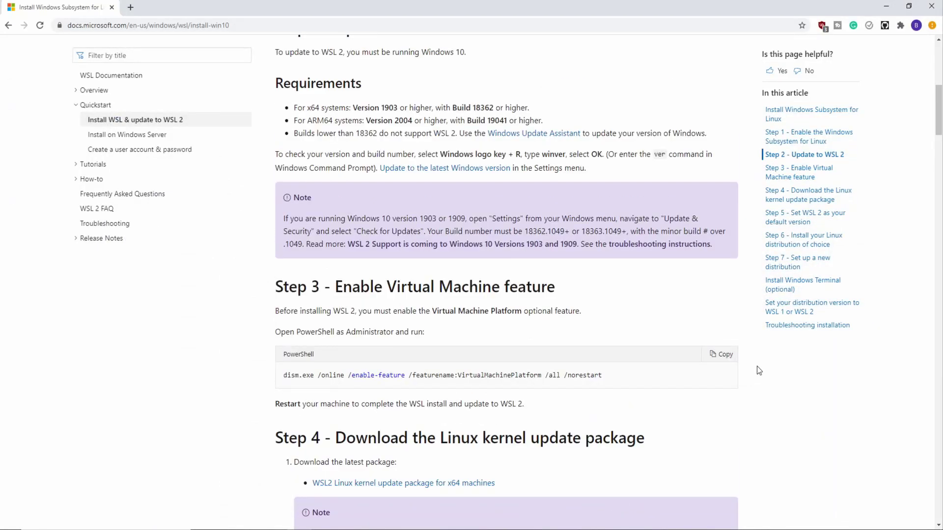
scroll(747, 365, down, 4)
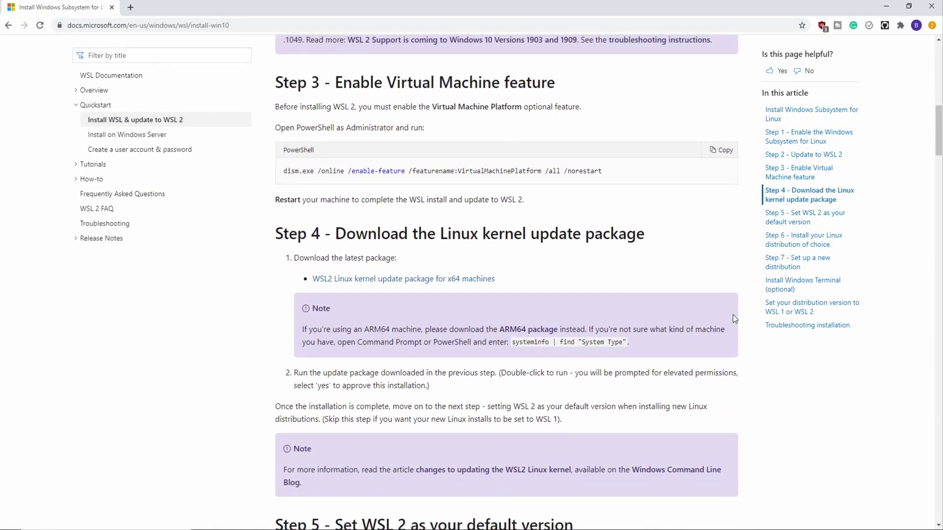
scroll(733, 318, down, 1)
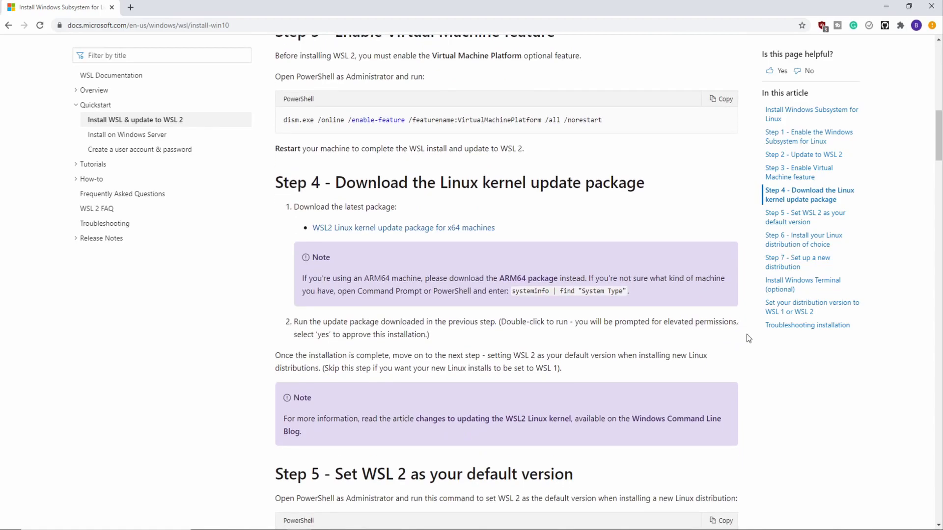
click(478, 233)
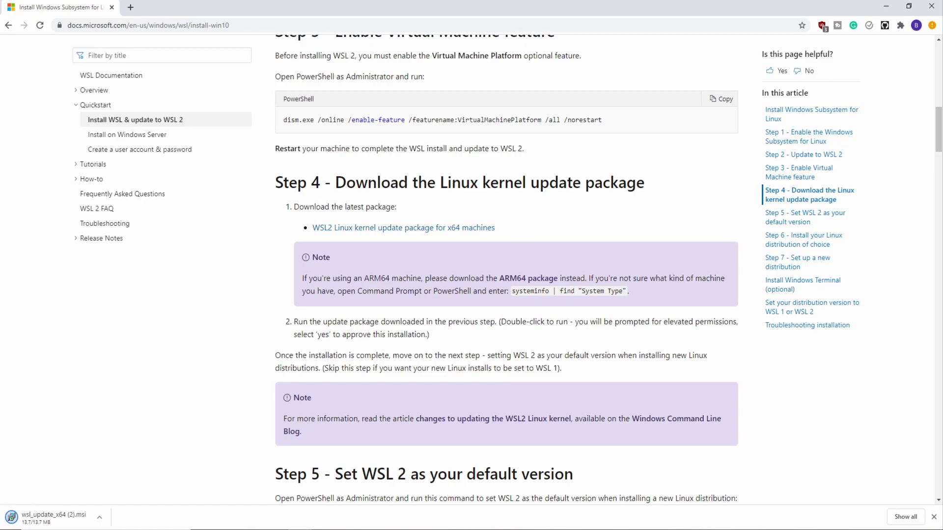
click(74, 518)
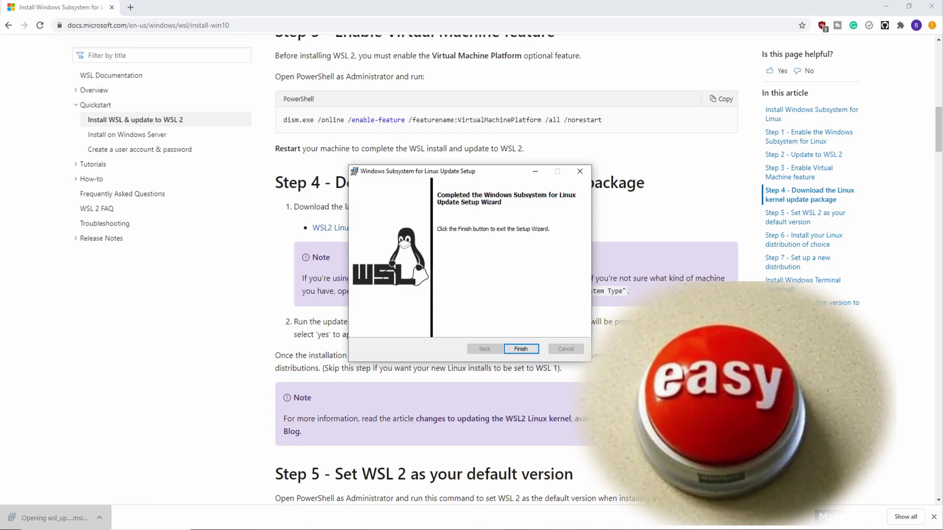
click(580, 171)
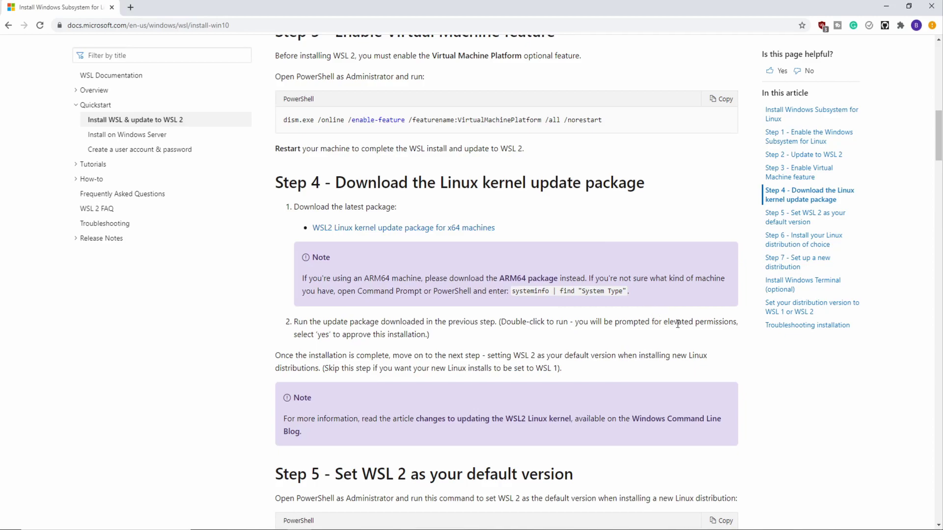
scroll(667, 295, down, 3)
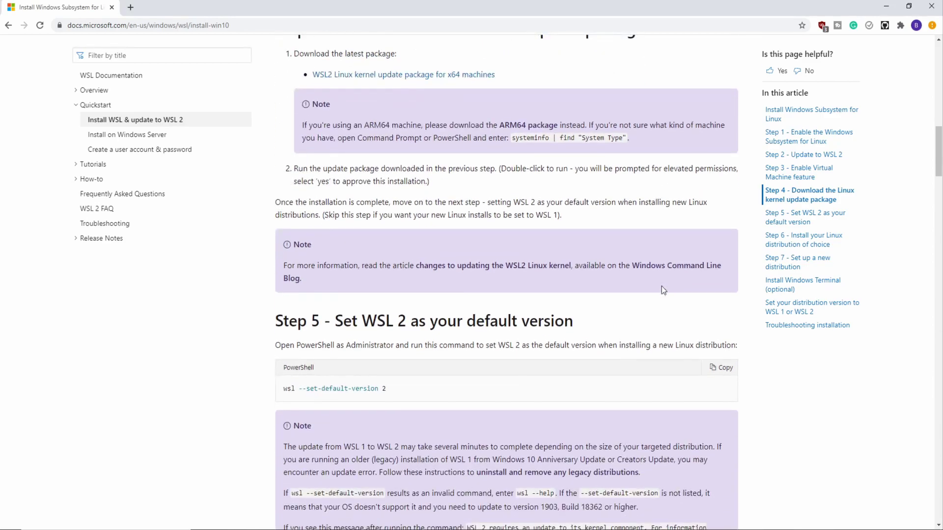
scroll(662, 289, down, 1)
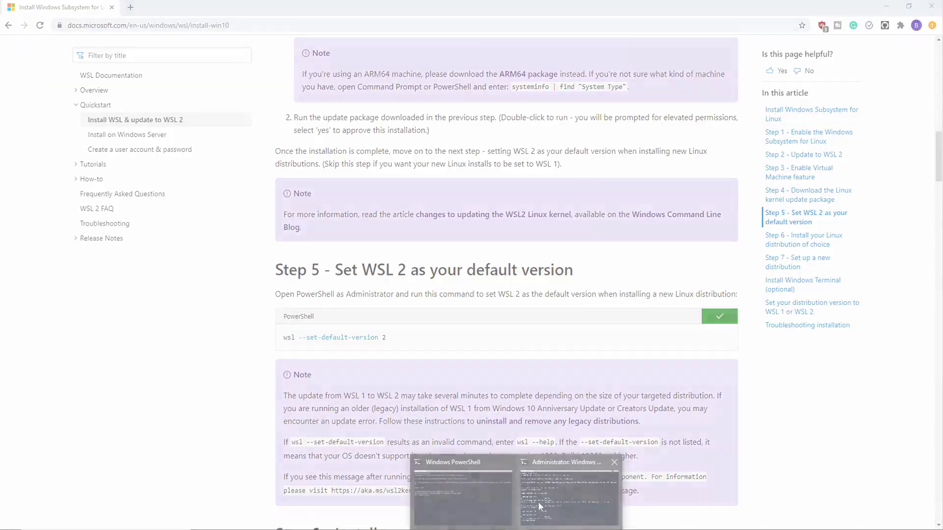
Run wsl --set-default-version 2 in the administrator PowerShell window.
click(573, 489)
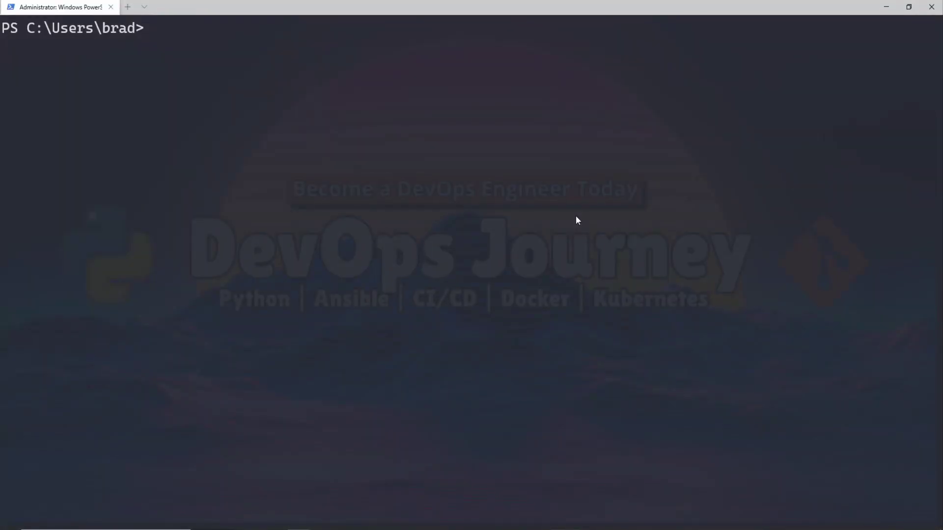
key(ctrl+v)
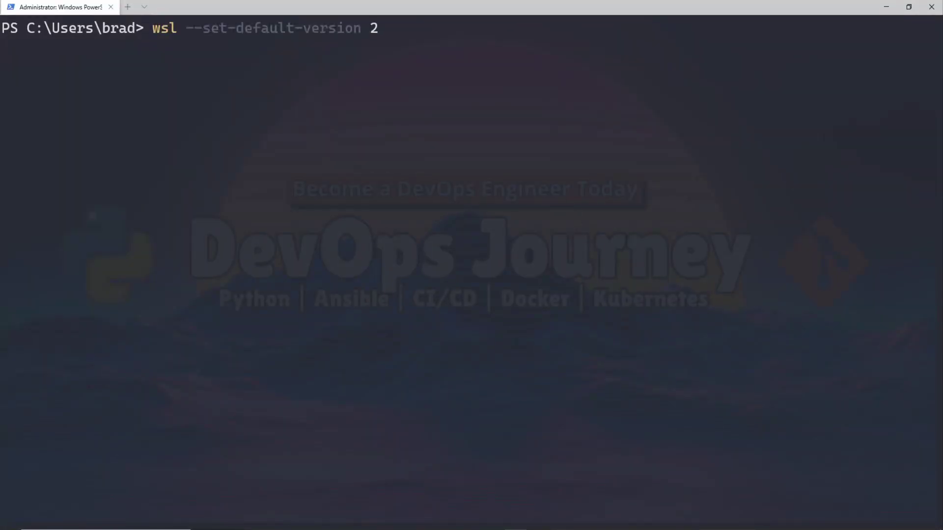
key(Return)
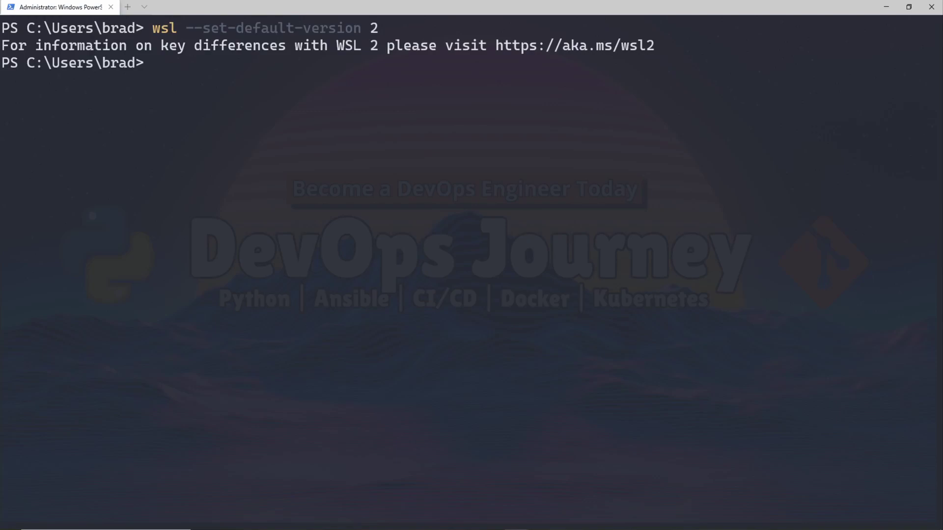
Edit the recalled command into wsl --list --verbose and run it to list distributions.
key(Up)
key(BackSpace)
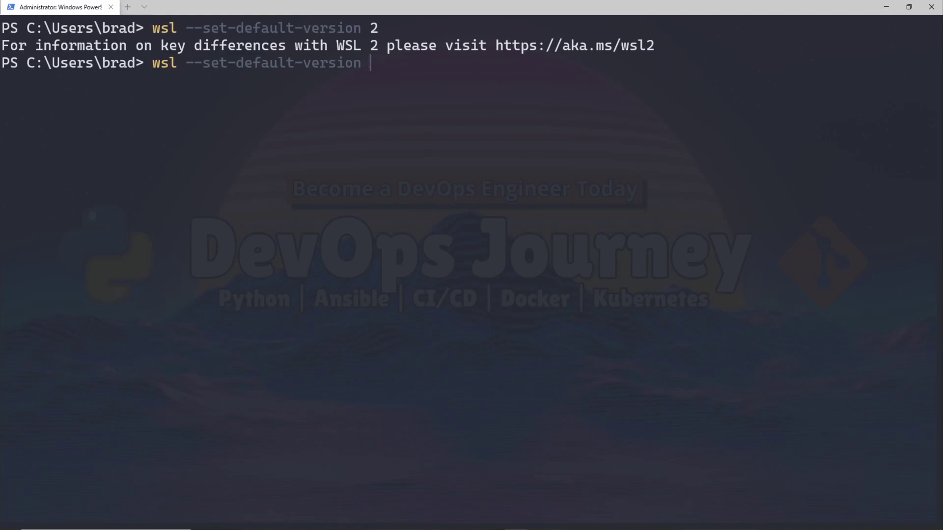
key(BackSpace)
key(BackSpace)
key(BackSpace)
key(BackSpace)
key(BackSpace)
key(BackSpace)
key(BackSpace)
key(BackSpace)
key(BackSpace)
key(BackSpace)
key(BackSpace)
key(BackSpace)
key(BackSpace)
key(BackSpace)
key(BackSpace)
key(BackSpace)
key(BackSpace)
key(BackSpace)
key(BackSpace)
key(BackSpace)
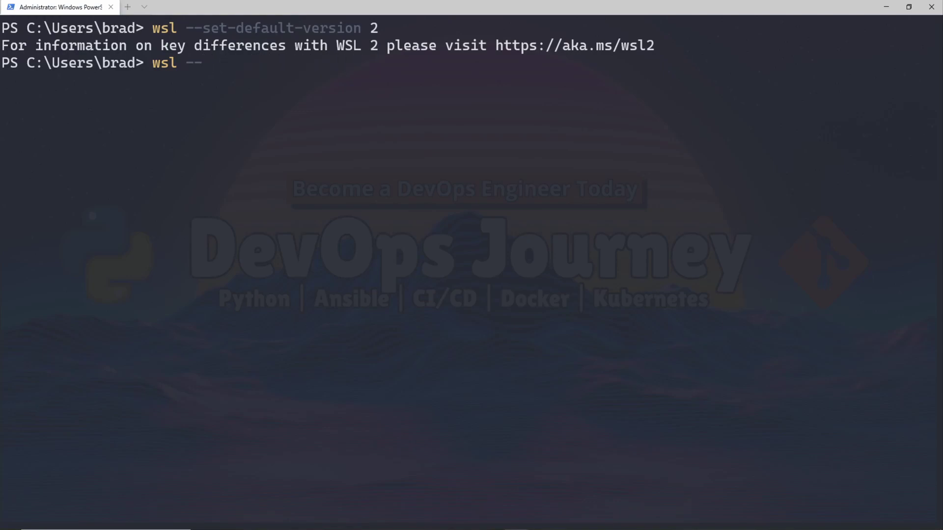
text(list --verbose)
key(Return)
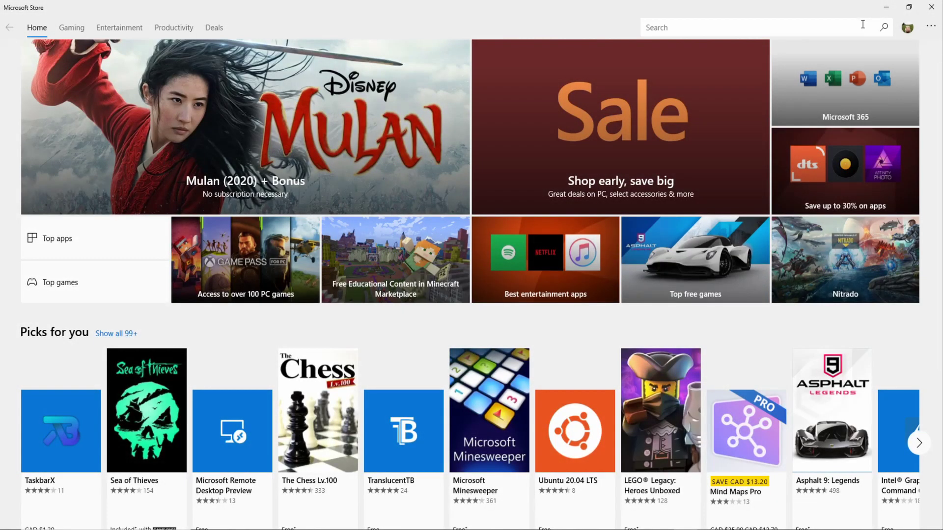
Search the Store for 'kali linux', open the Kali Linux app and install it.
click(822, 26)
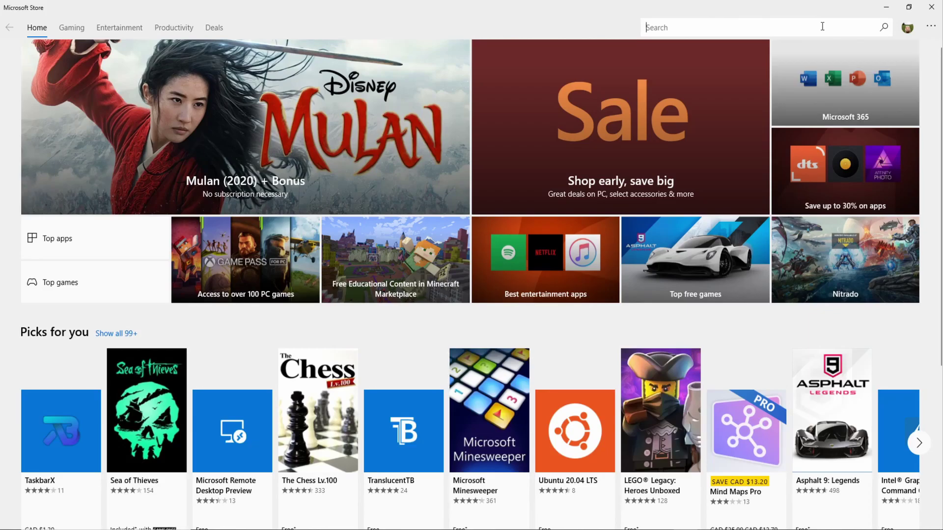
text(kali linux)
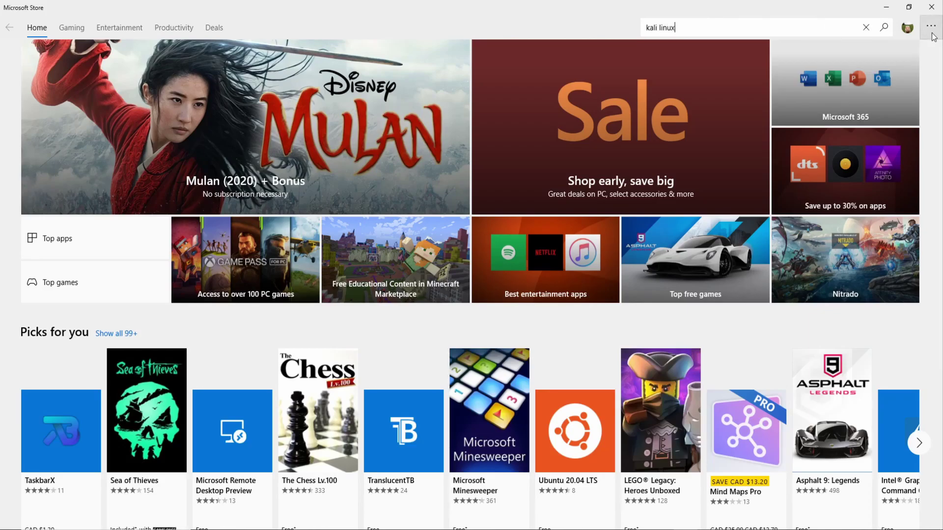
key(Return)
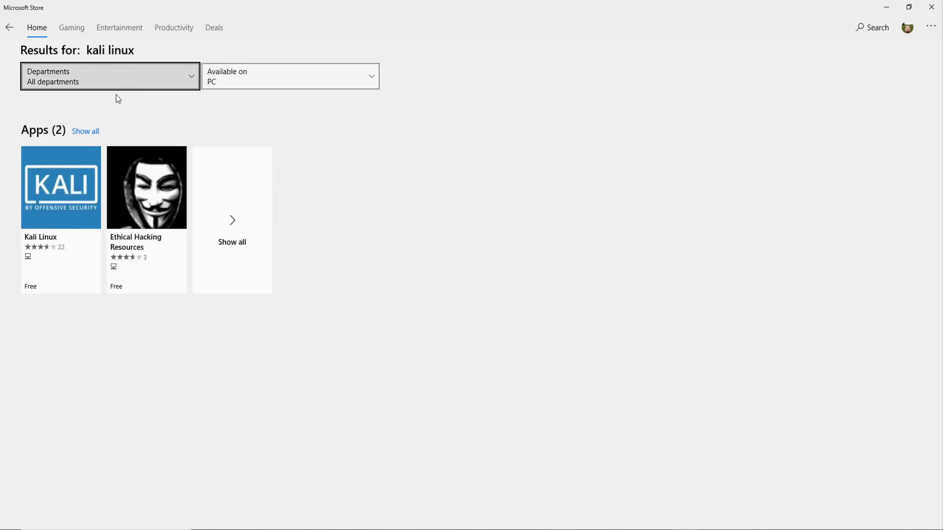
click(70, 196)
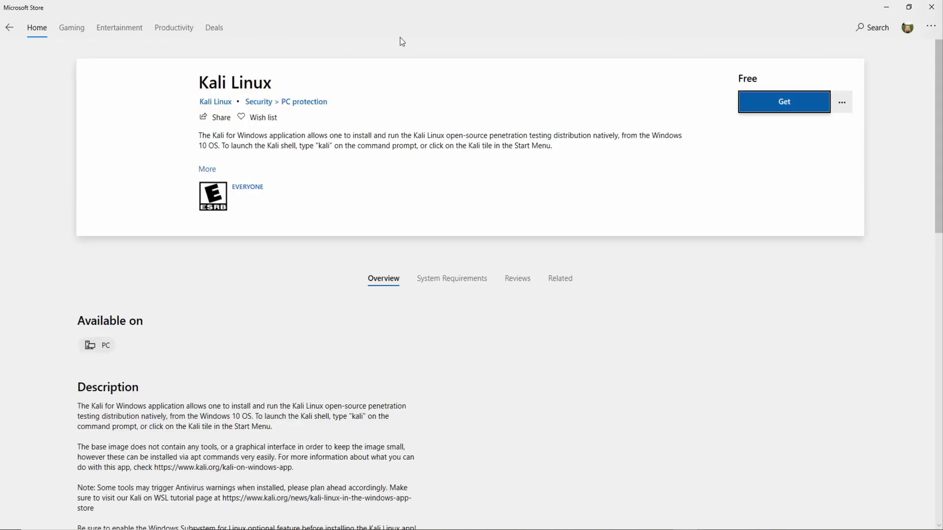
click(796, 110)
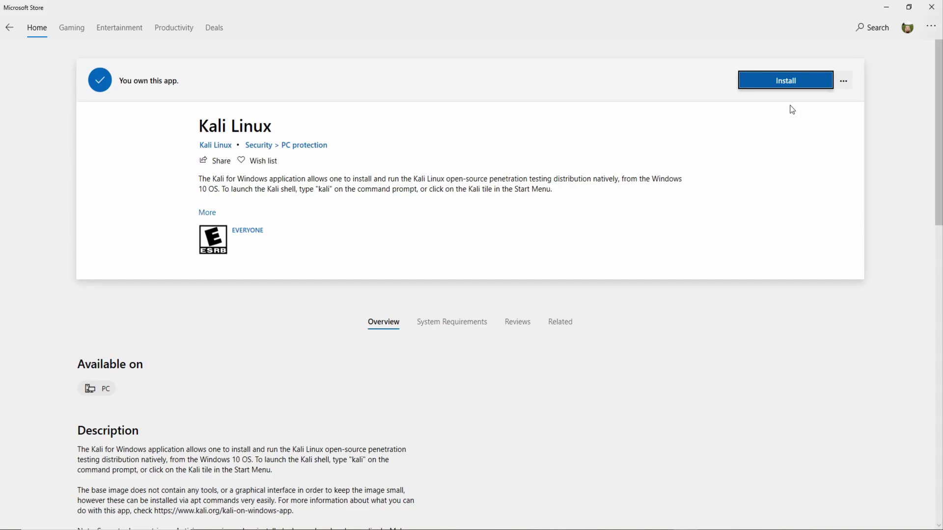
key(Return)
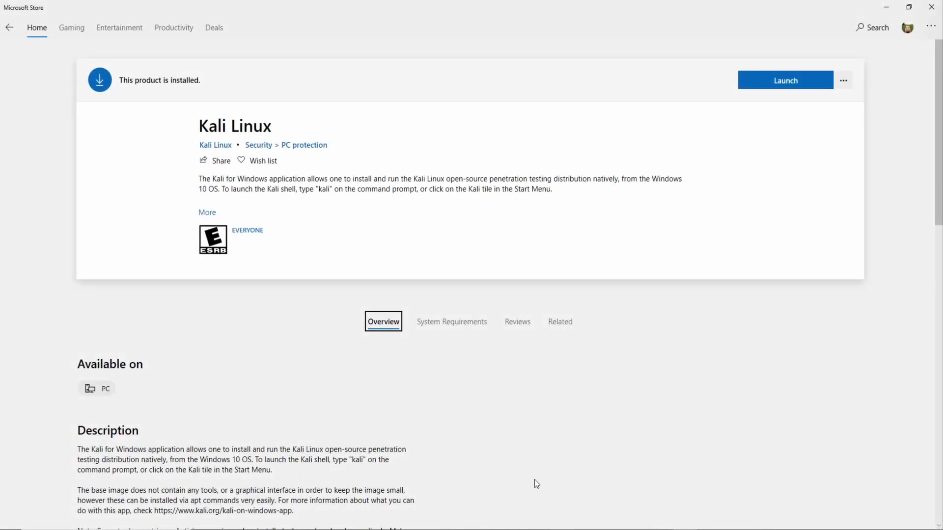
Launch Kali Linux and create the default UNIX user with a chosen username and password.
click(794, 81)
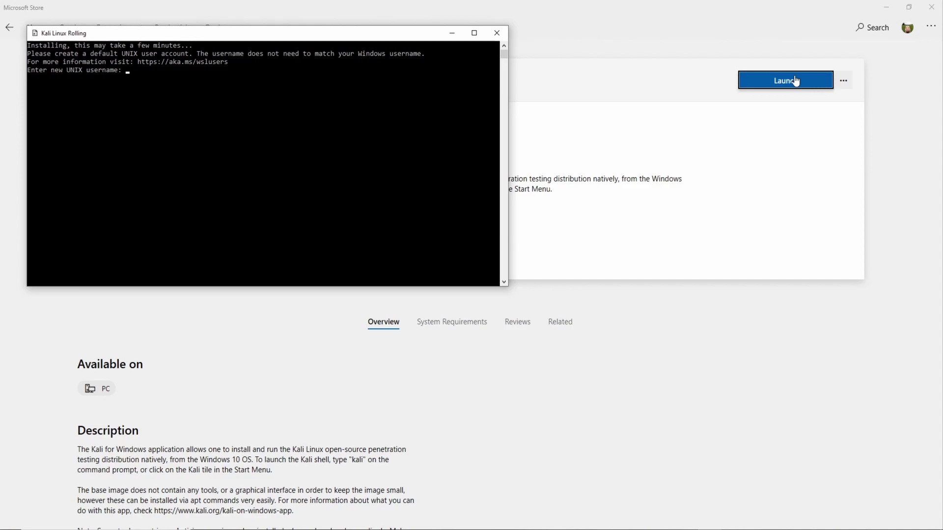
text(brad)
key(Return)
key(Return)
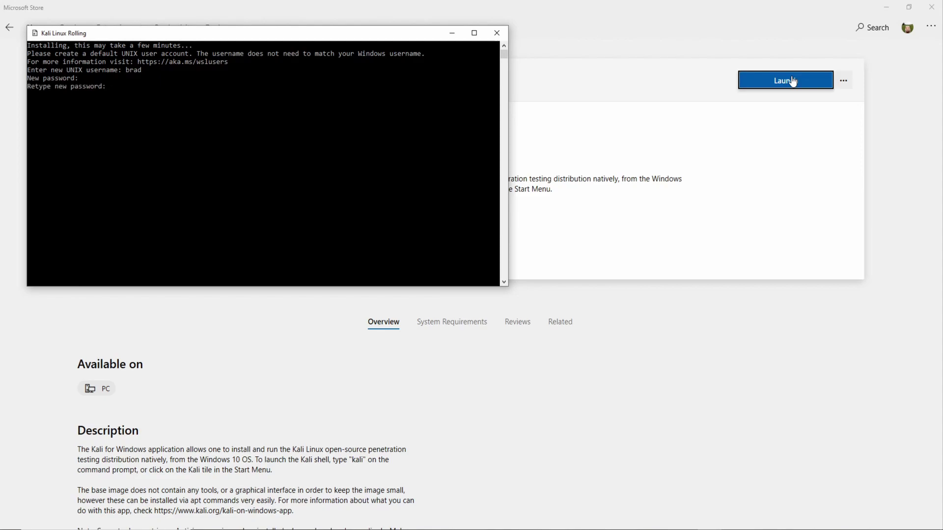
key(Return)
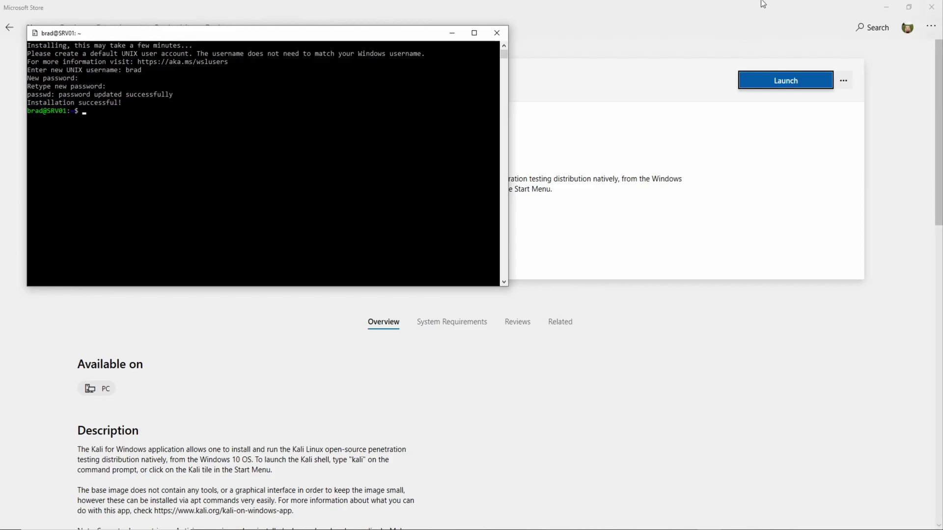
click(516, 529)
Rerun wsl --list --verbose and highlight the kali-linux row showing Running on version 2.
click(547, 510)
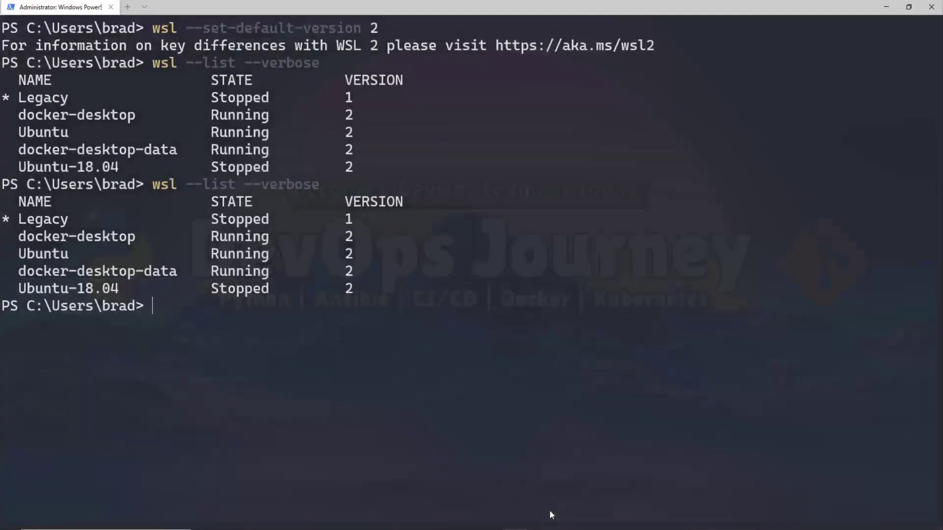
key(Up)
key(Return)
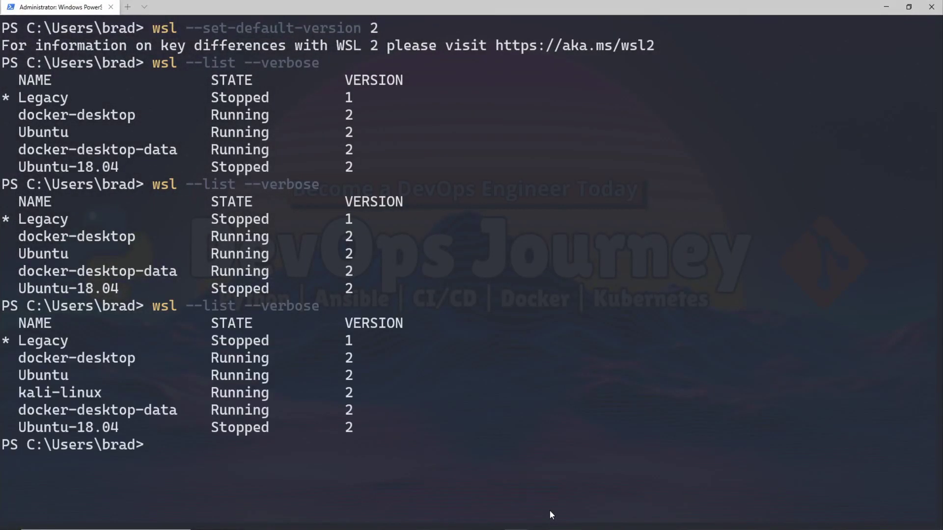
drag(360, 397, 23, 398)
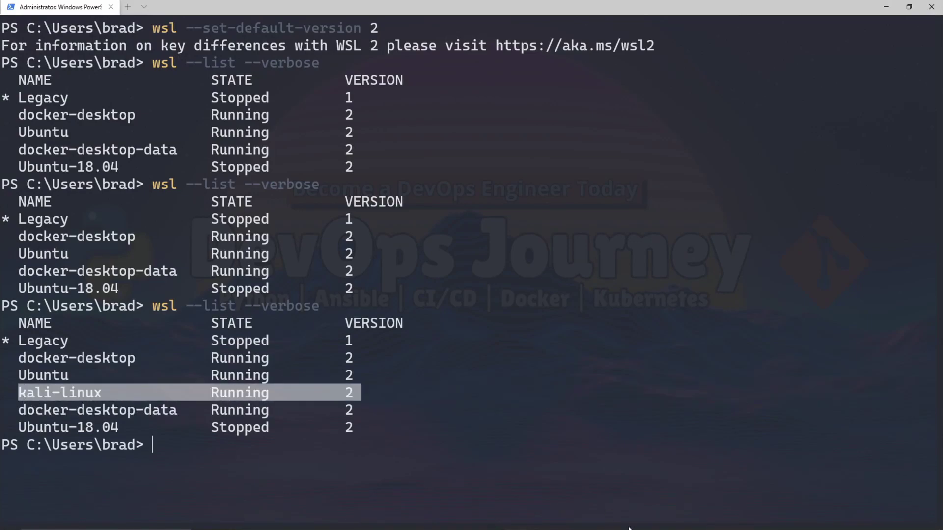
Start the Kali shell with 'kali', then run uname -a and cat /etc/os-release.
click(528, 450)
text(kali)
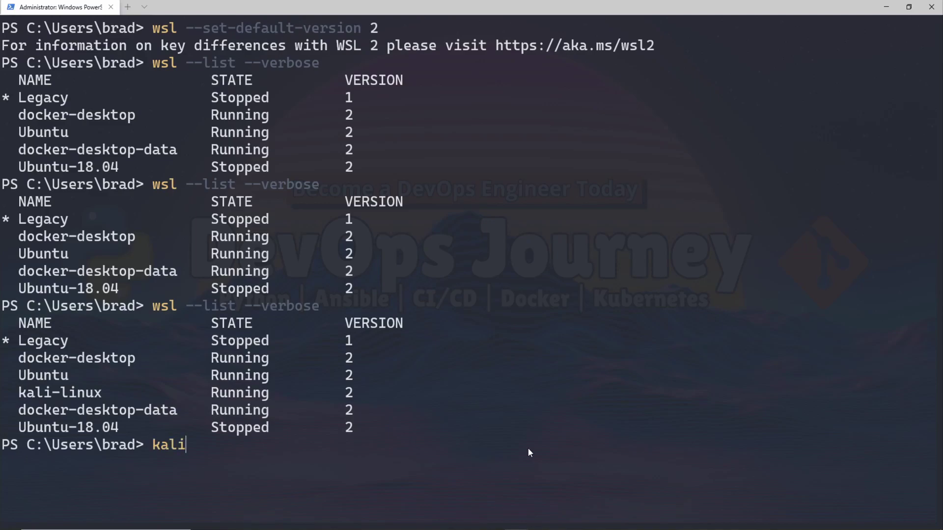
key(Return)
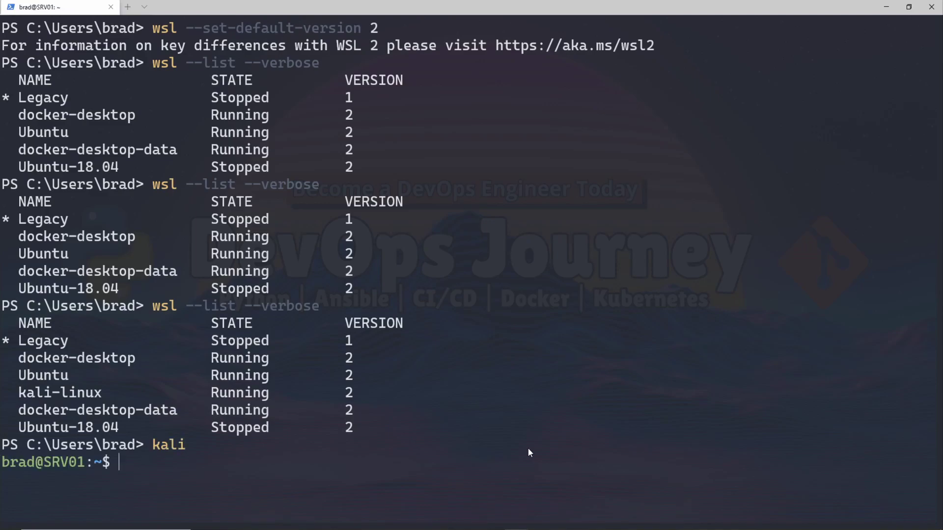
text(uname -a)
key(Return)
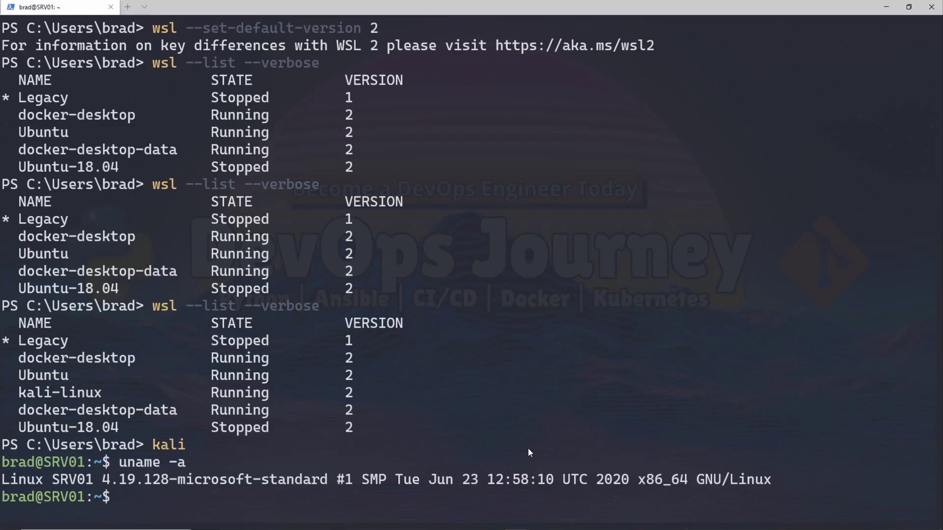
text(cat /etc/os-release)
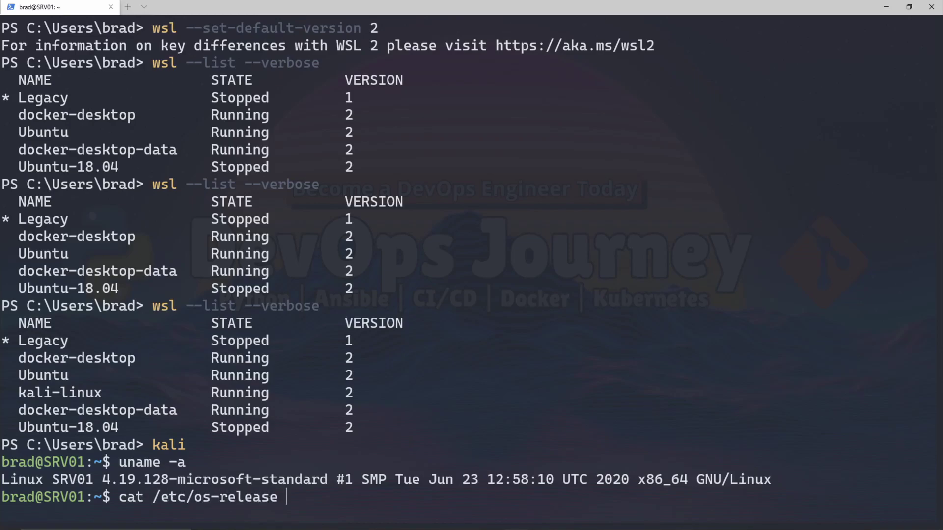
key(Return)
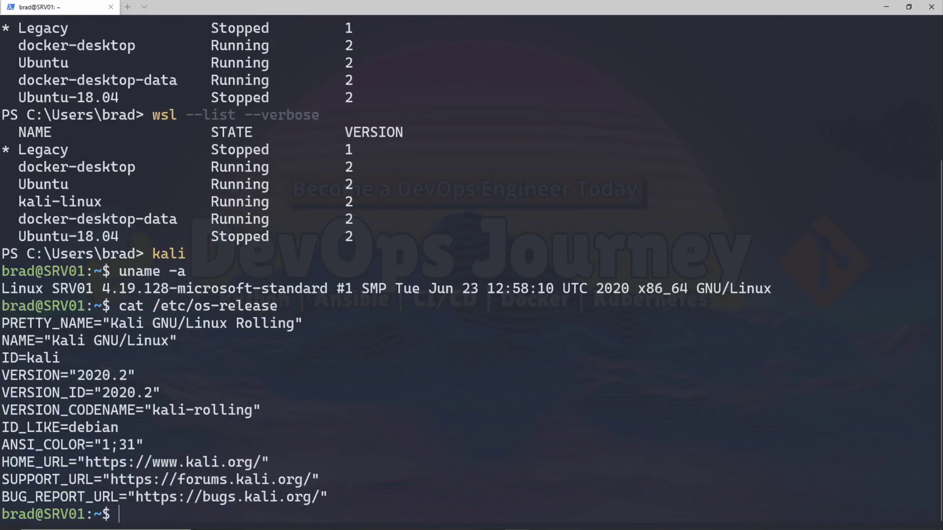